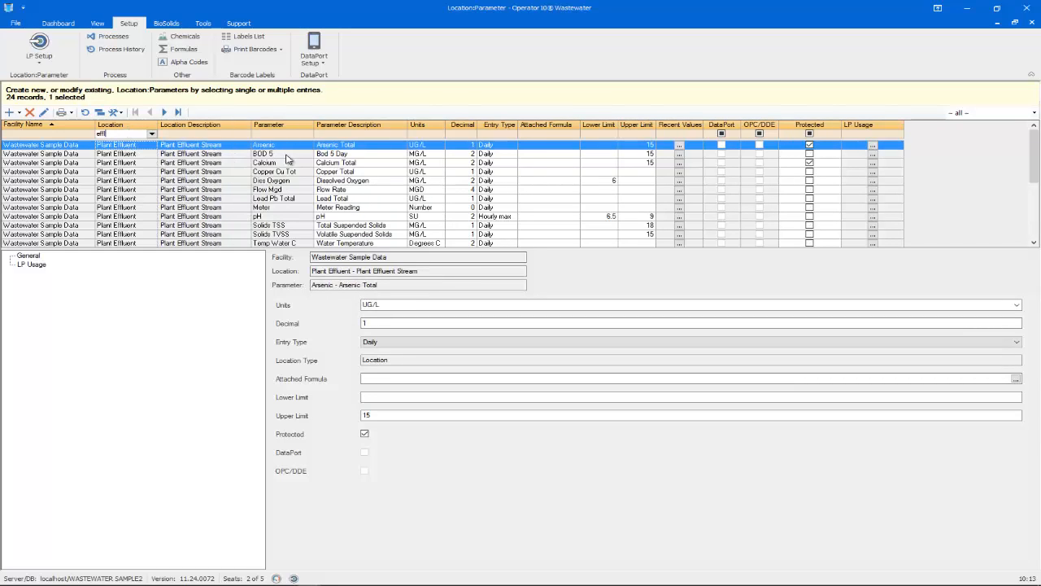
Step: Mark the Plant Effluent BOD 5 parameter as protected
click(295, 155)
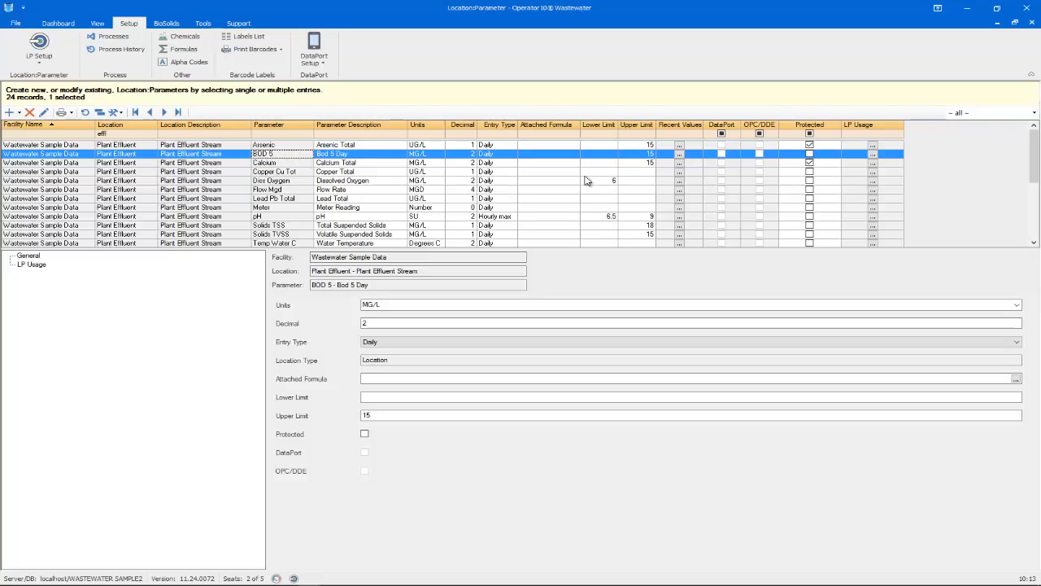
click(810, 144)
click(810, 154)
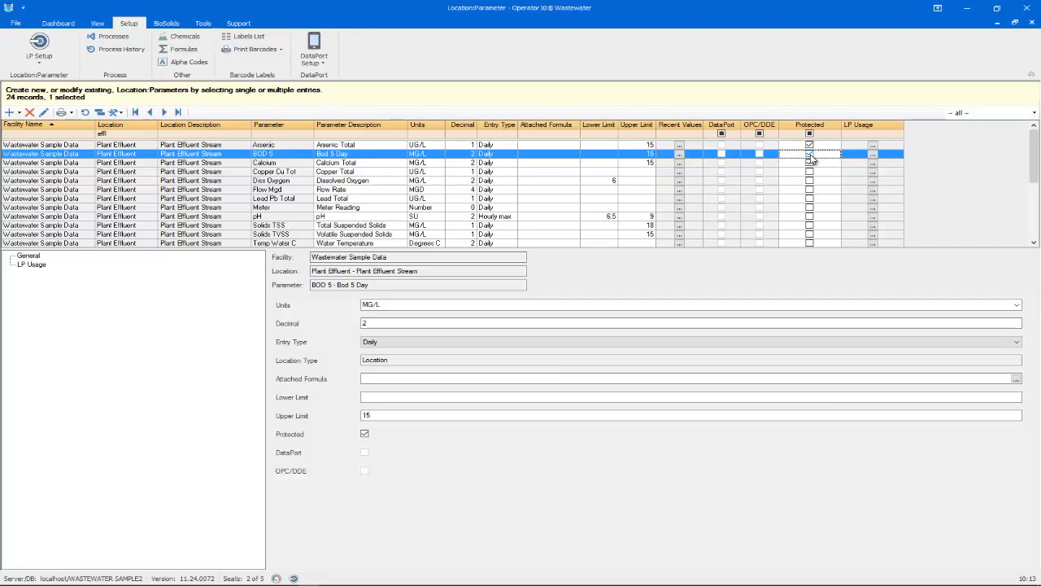
click(809, 162)
Step: Switch to Operator10 DataView and open the Plant Effluent Monthly DataView
mouse_move(315, 578)
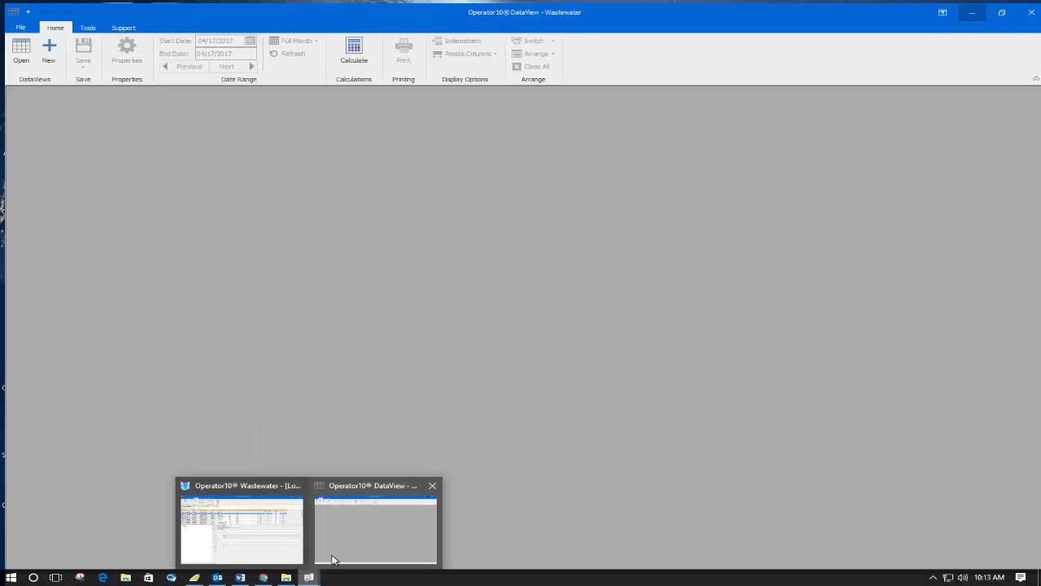
click(333, 559)
click(16, 46)
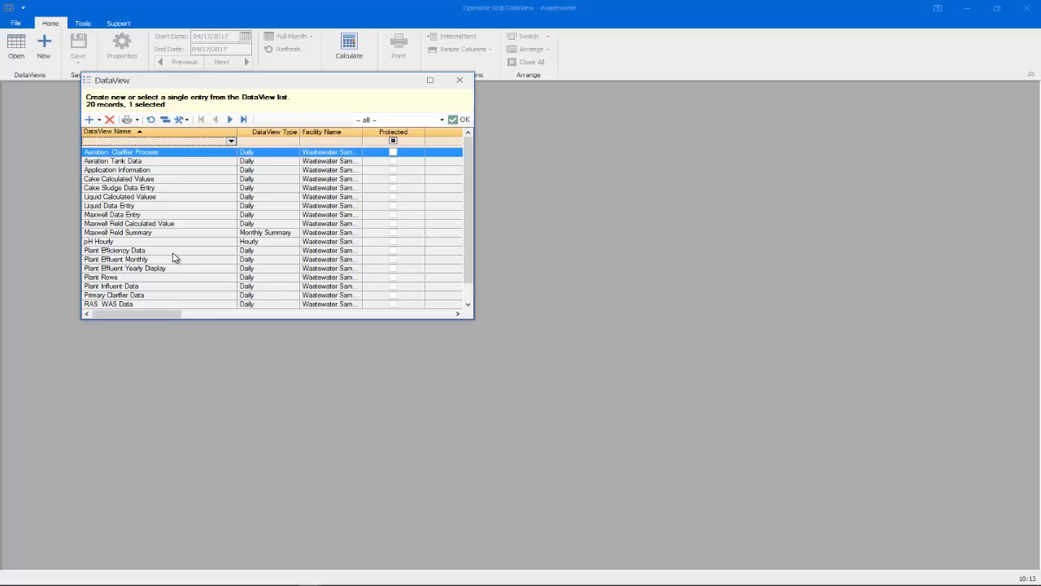
click(173, 260)
click(461, 120)
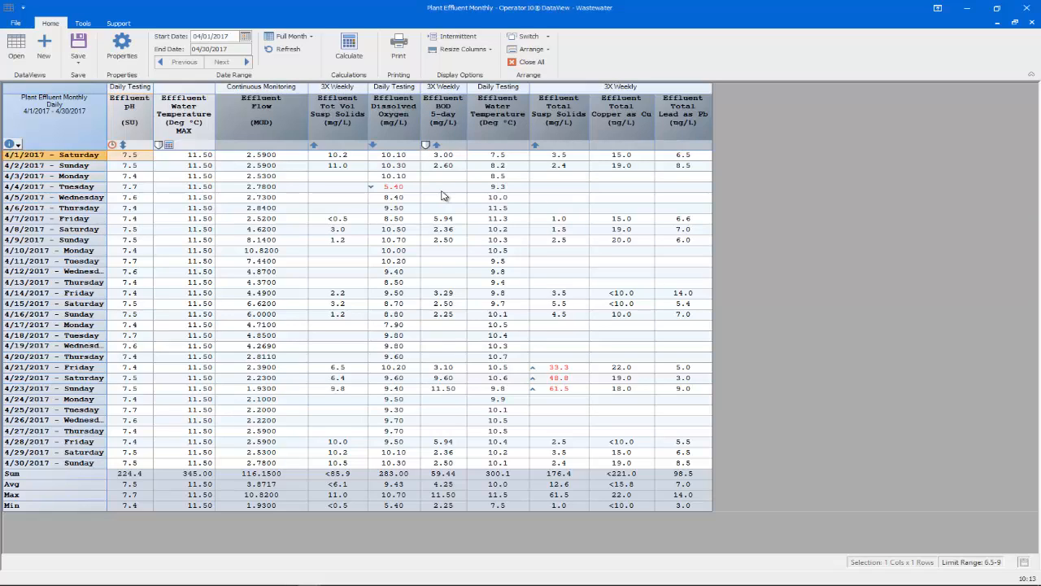
Step: Open the data review for the Effluent BOD 5-day column and temporarily unprotect its data
click(443, 167)
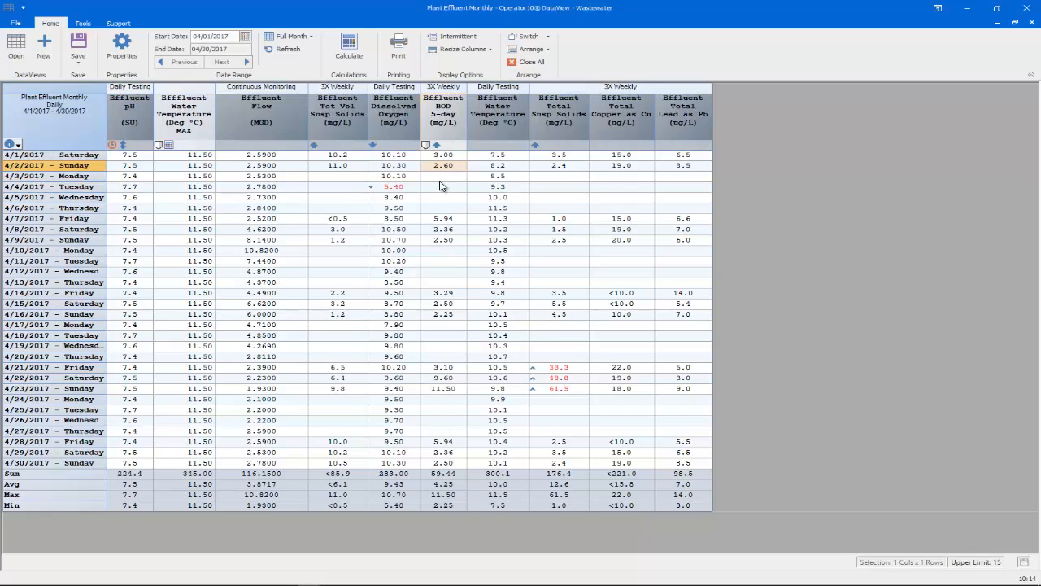
click(439, 180)
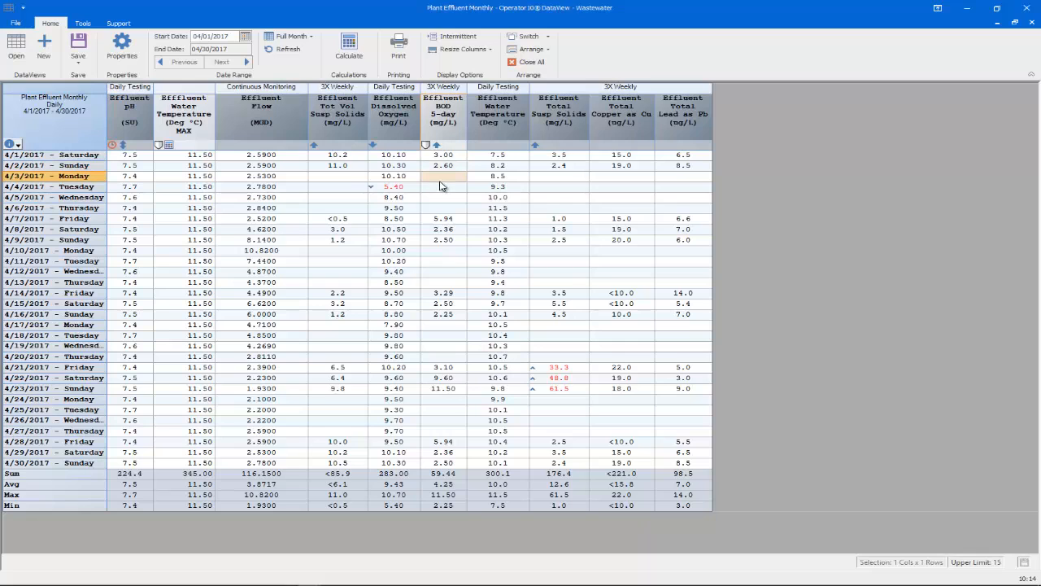
right_click(439, 187)
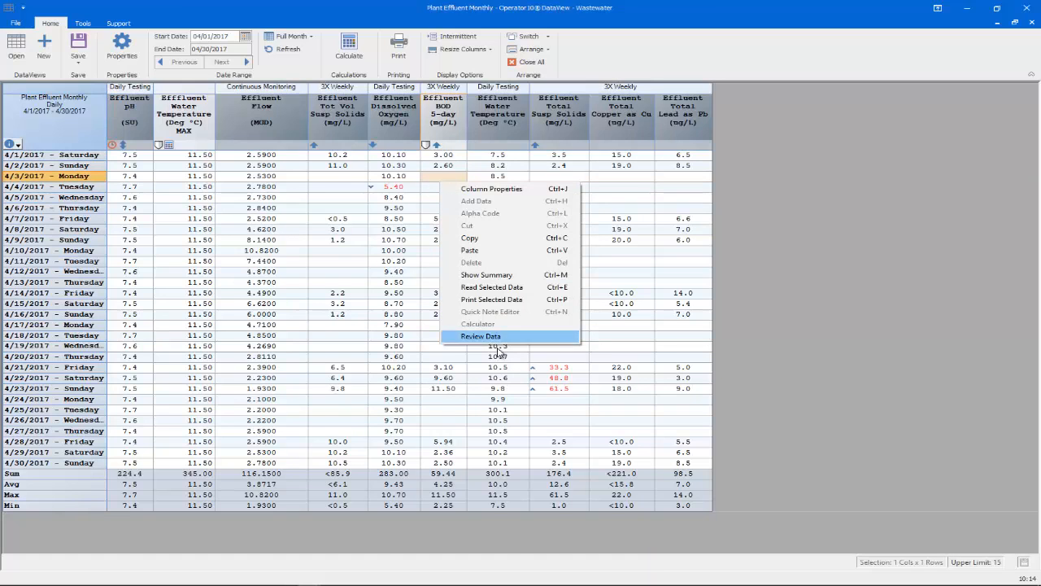
click(486, 338)
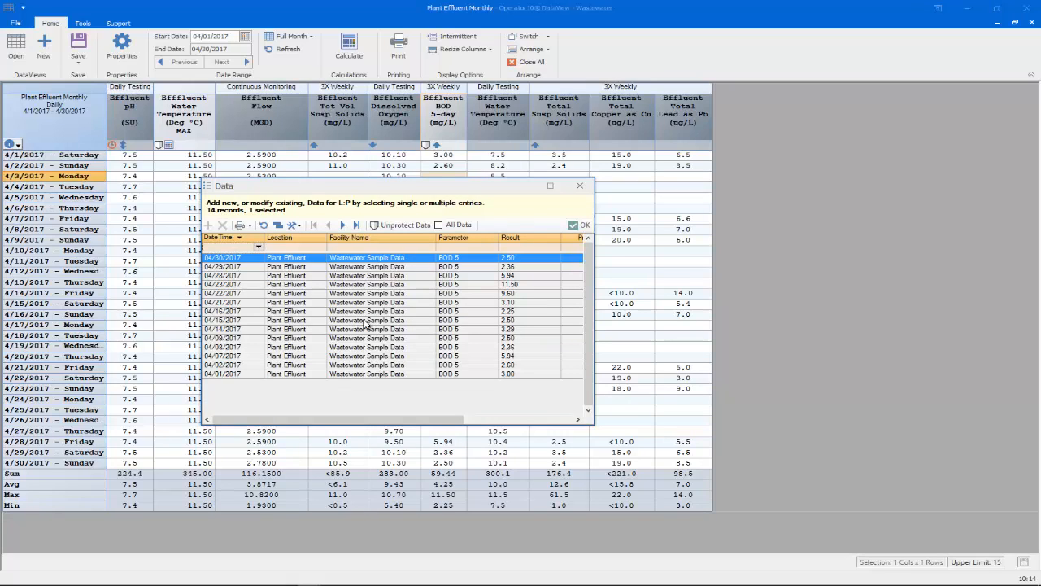
click(407, 225)
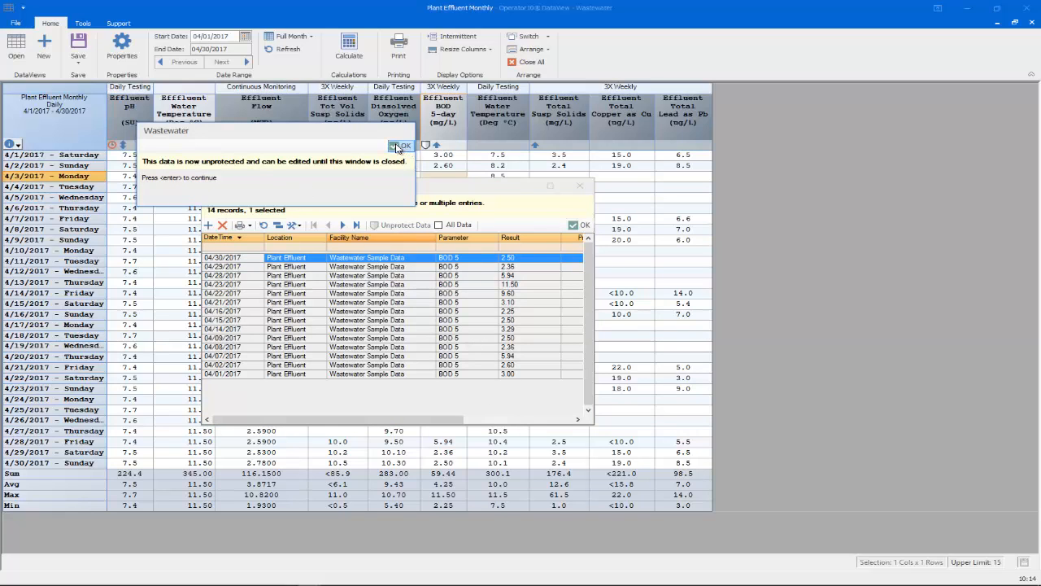
click(397, 147)
Step: Set the 04/01/2017 BOD 5 result to 2.50, close the data review and refresh the DataView
click(521, 377)
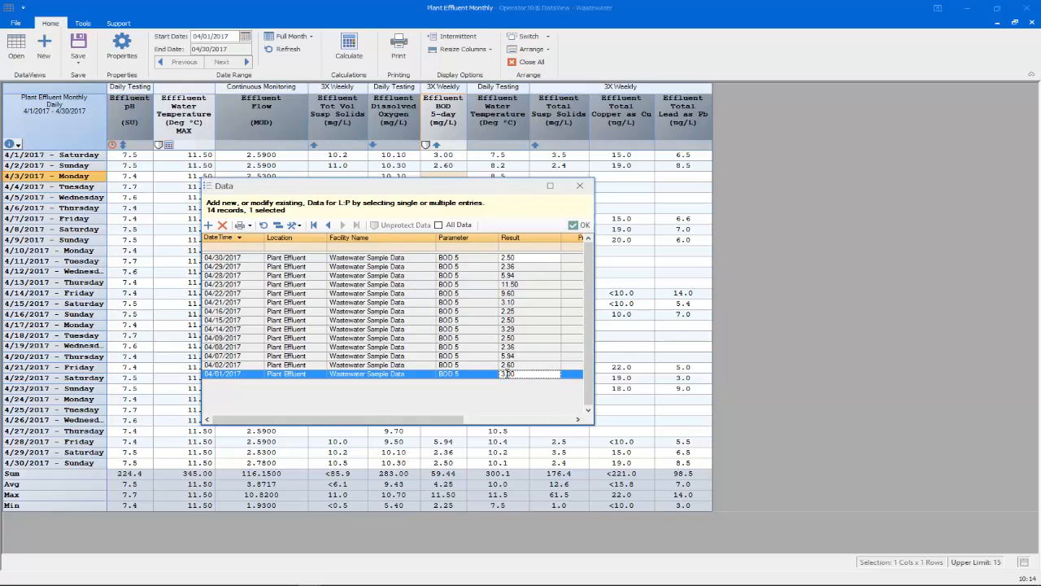
click(511, 375)
text(2.50)
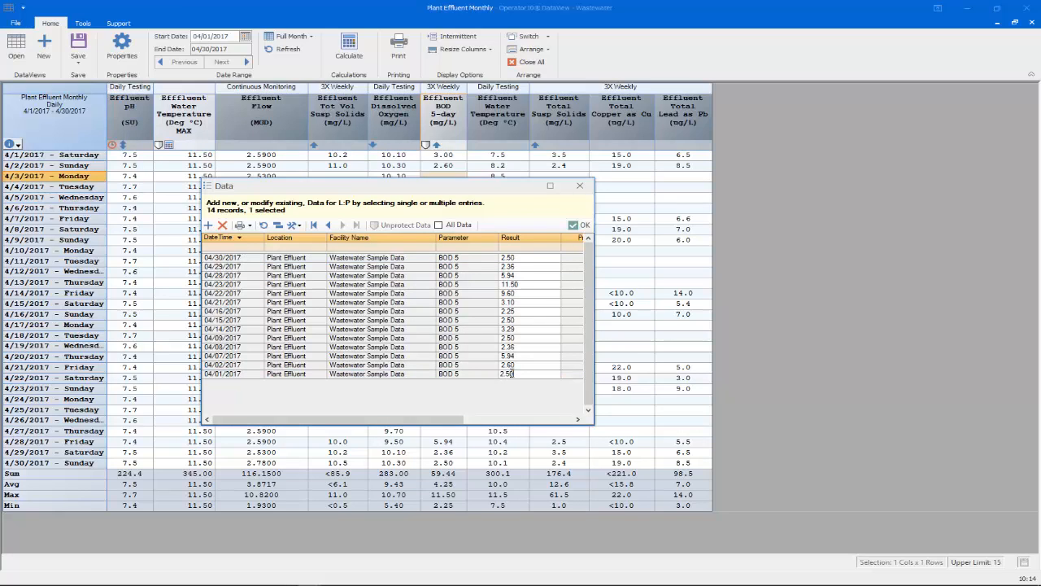
click(574, 225)
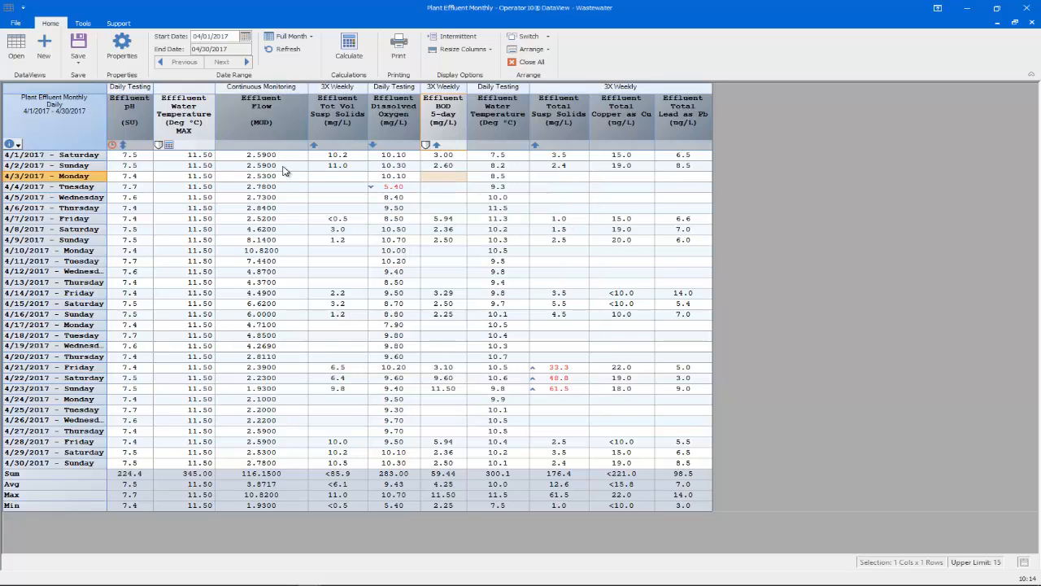
click(288, 50)
Step: Turn on protection in the properties of the Plant Effluent Monthly DataView and agree to save it
click(125, 52)
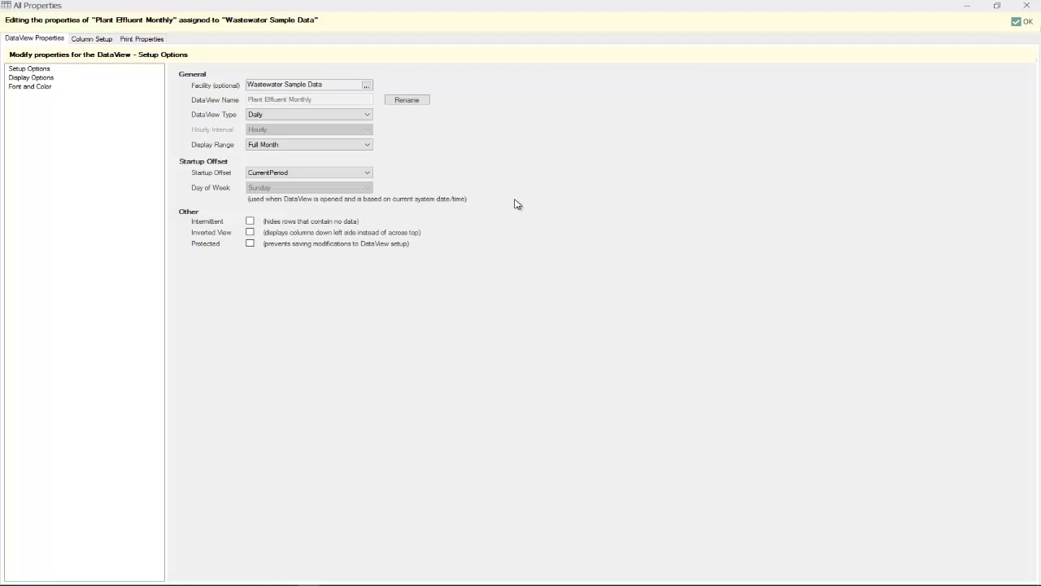
click(250, 243)
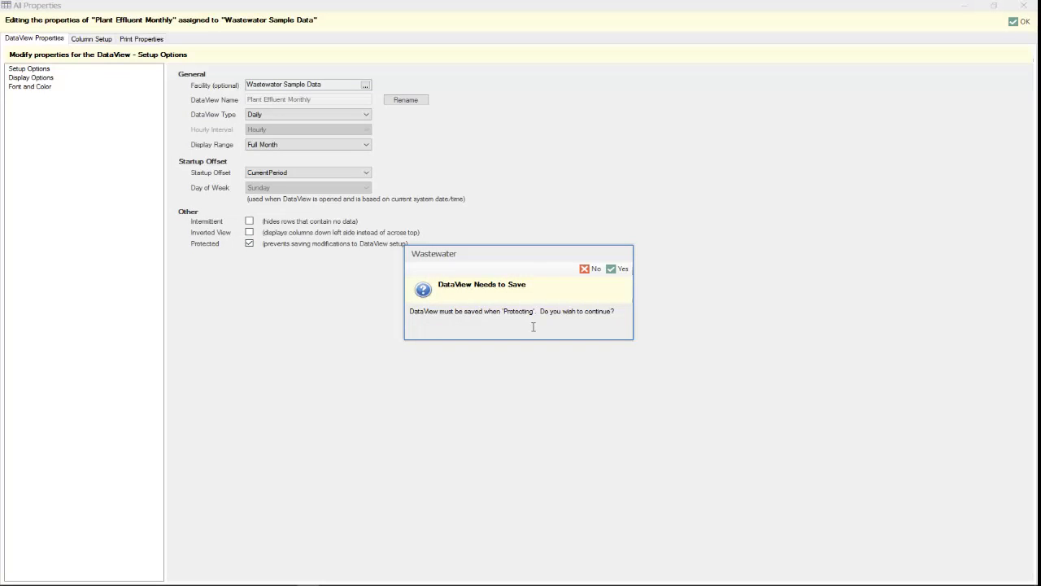
click(618, 270)
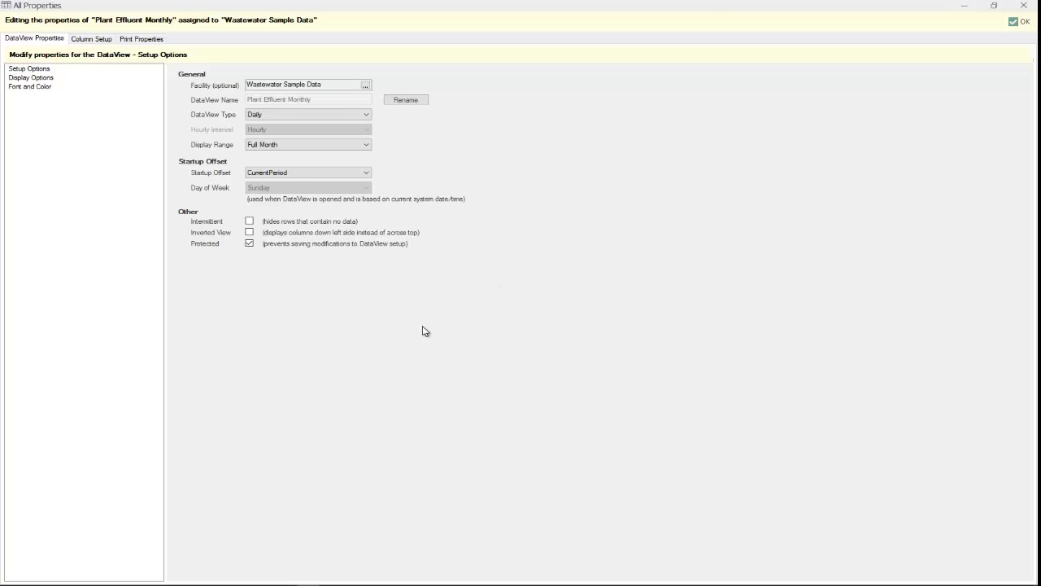
click(1021, 22)
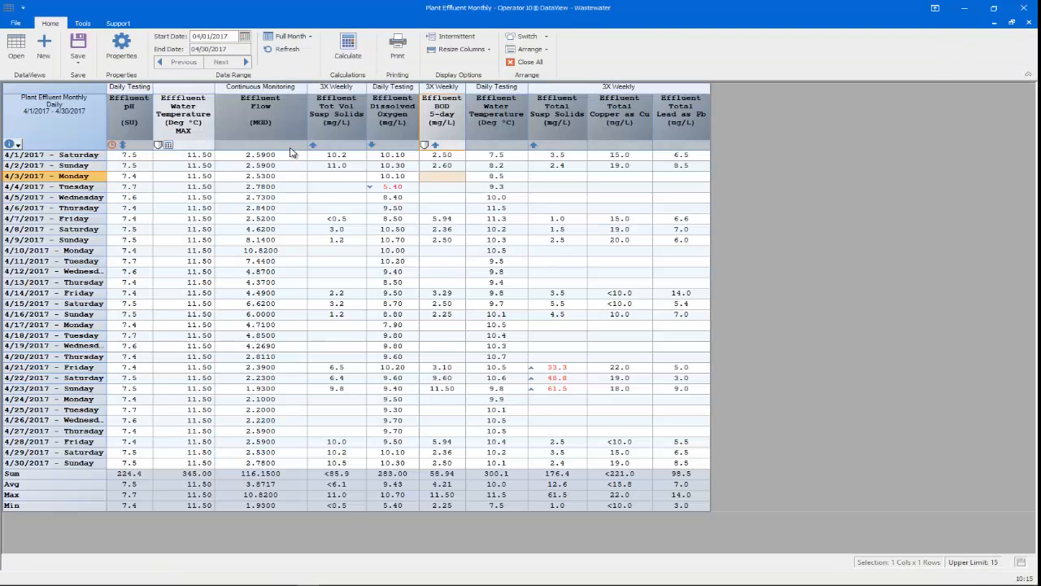
Step: Move the Effluent Flow column between Total Susp Solids and Total Copper, and try to save the DataView, declining a save under another name
drag(269, 122, 439, 138)
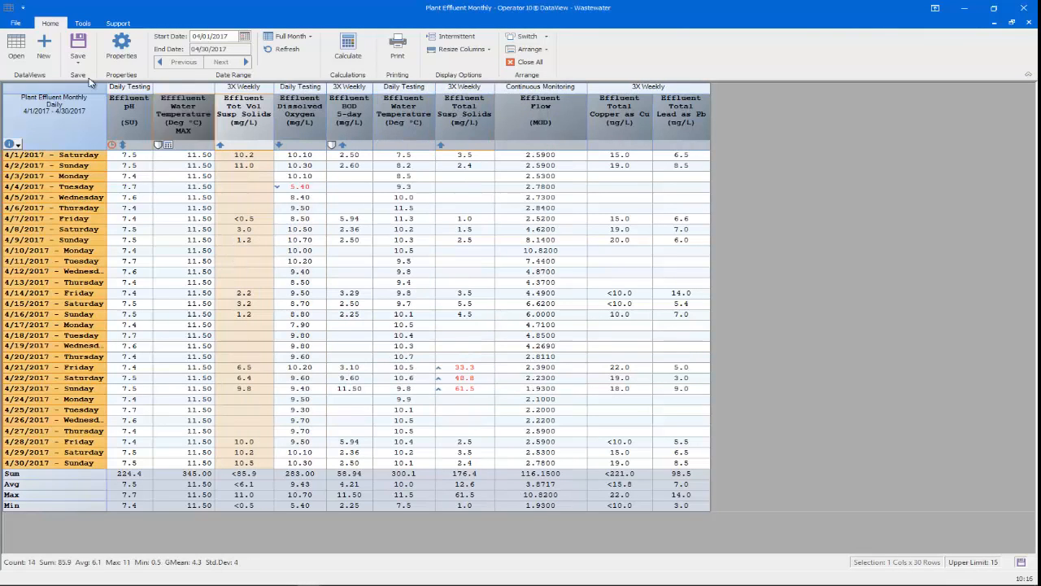
click(77, 45)
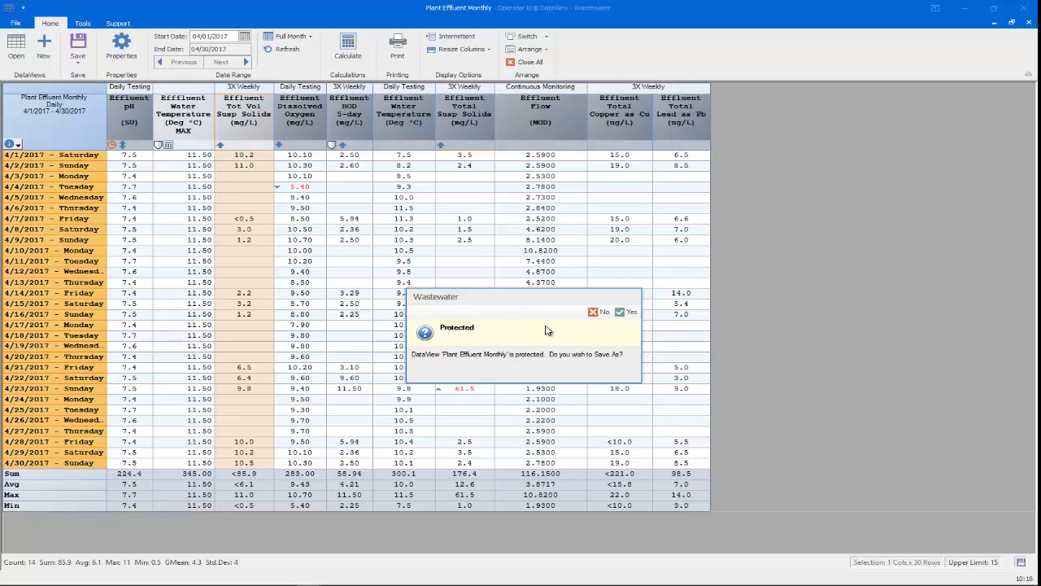
click(602, 312)
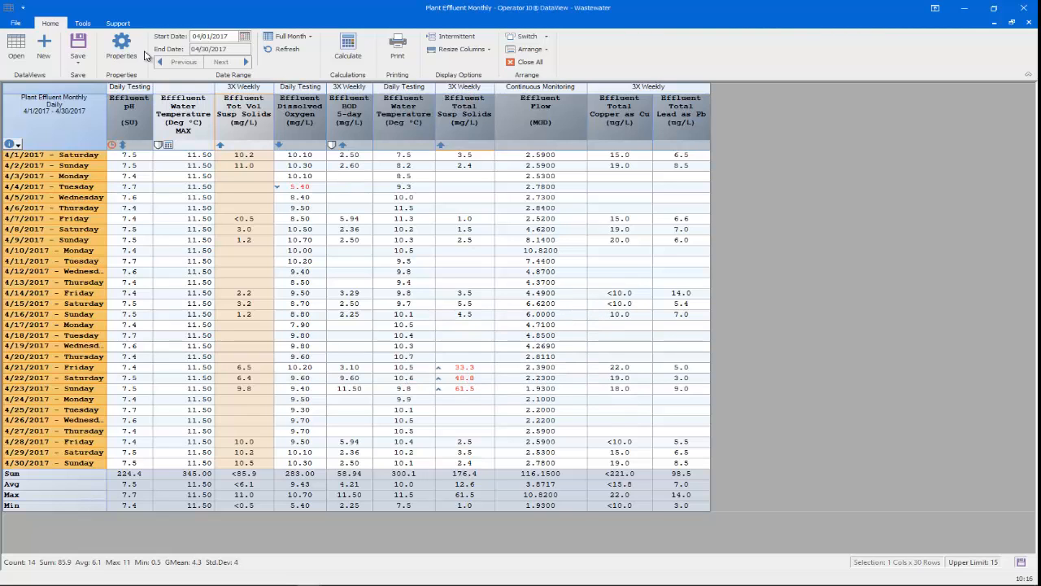
Step: Turn off protection in the properties of the Plant Effluent Monthly DataView
click(126, 51)
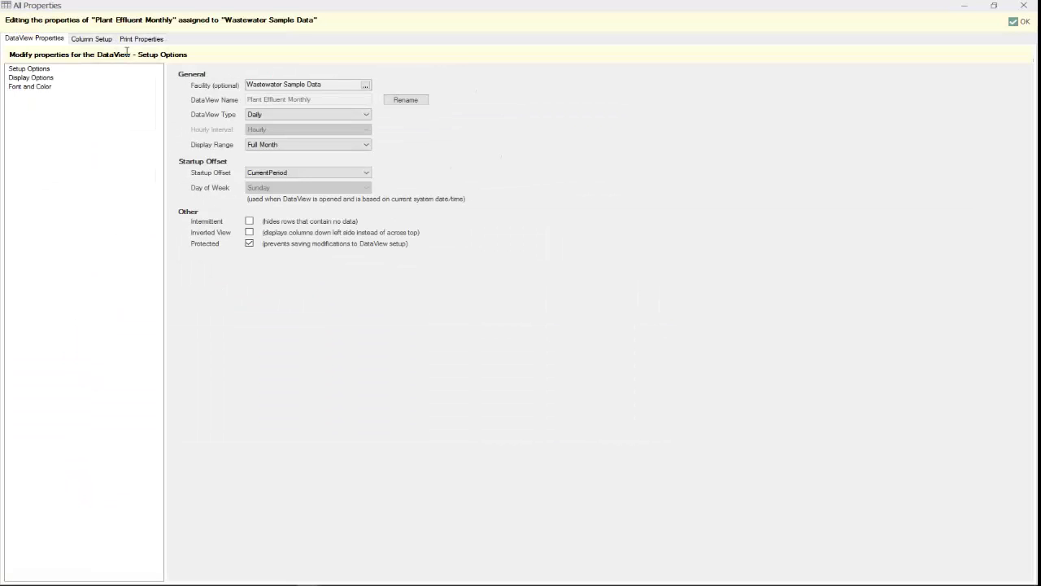
click(249, 244)
click(631, 272)
click(1017, 22)
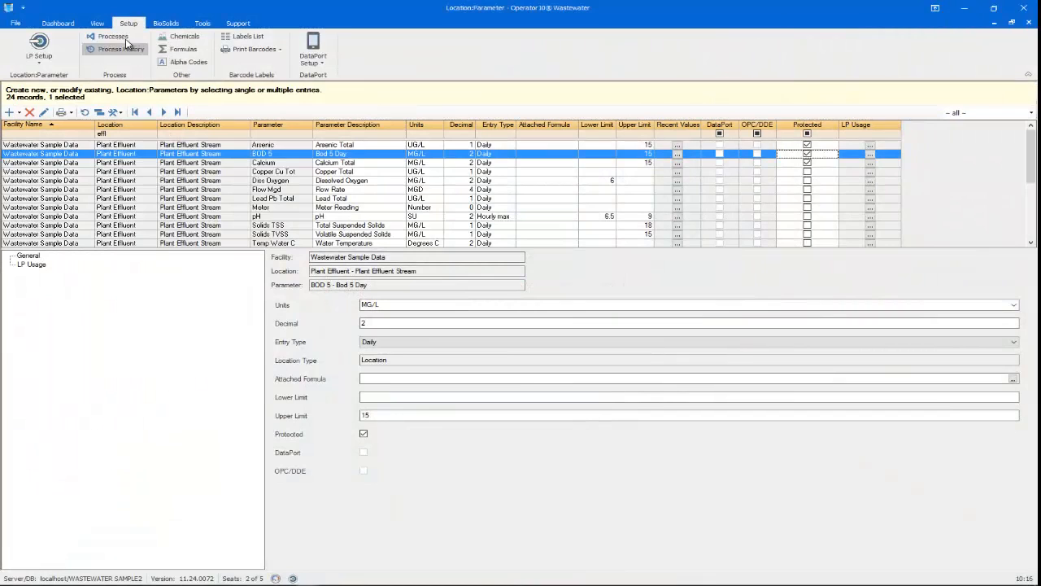
Step: Open the Locked Data settings for the Wastewater Sample Data facility and choose locking prior to a date
click(200, 25)
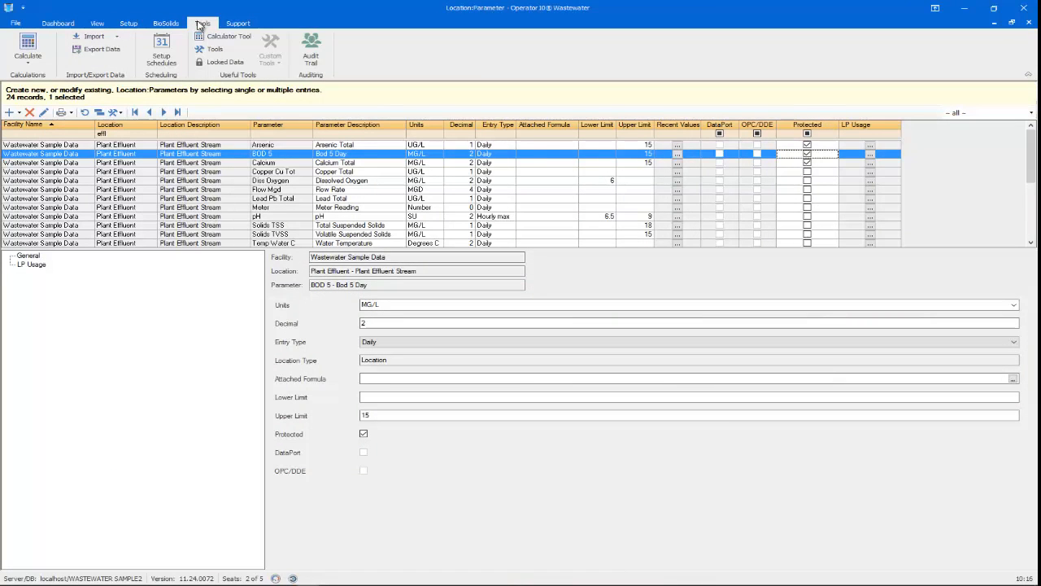
click(221, 63)
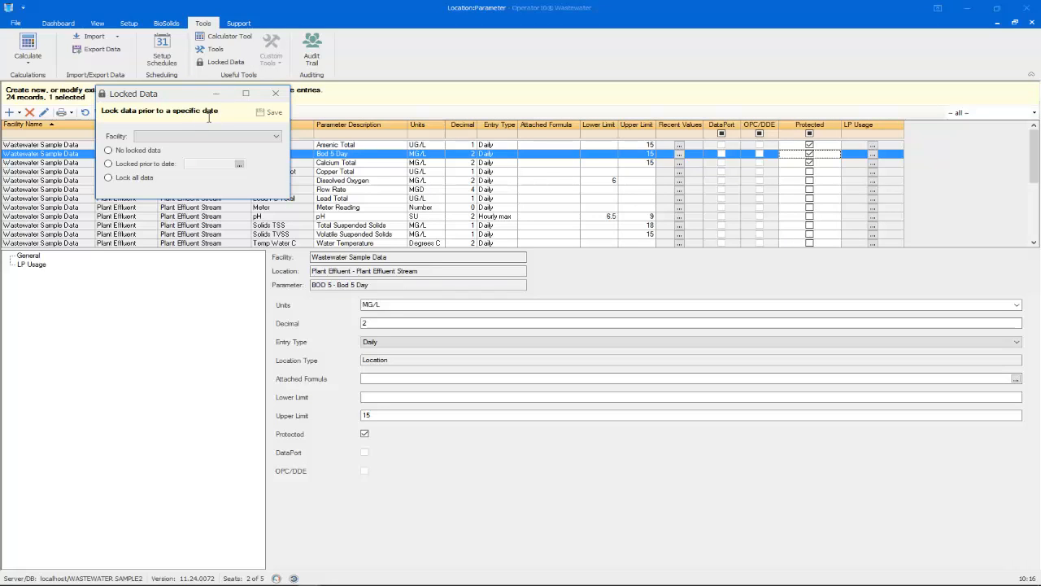
click(269, 138)
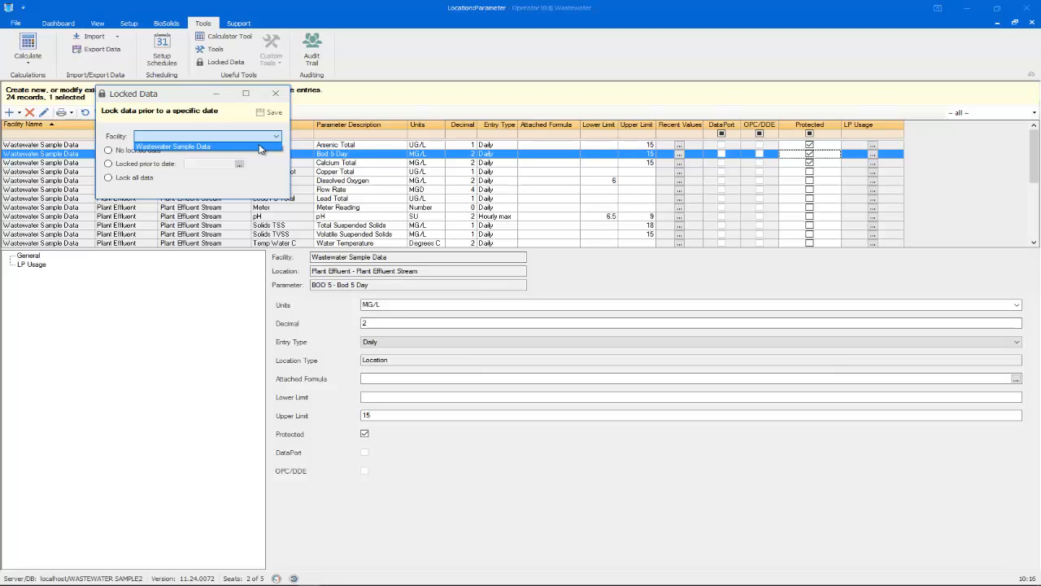
click(261, 147)
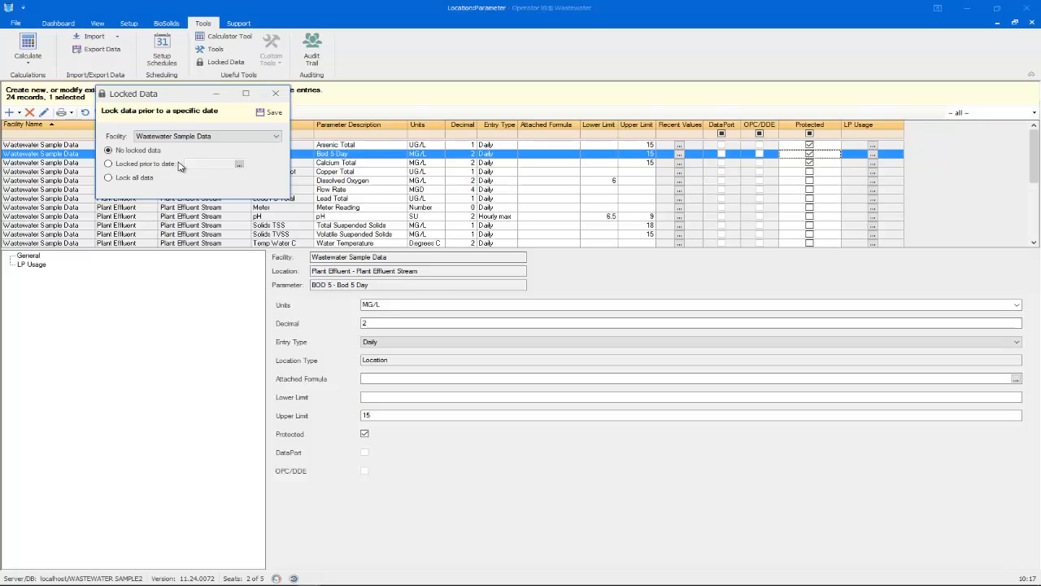
click(109, 164)
click(108, 177)
click(108, 165)
Step: Set the lock date to 12/31/2016 and save the locked data settings
click(239, 166)
click(239, 166)
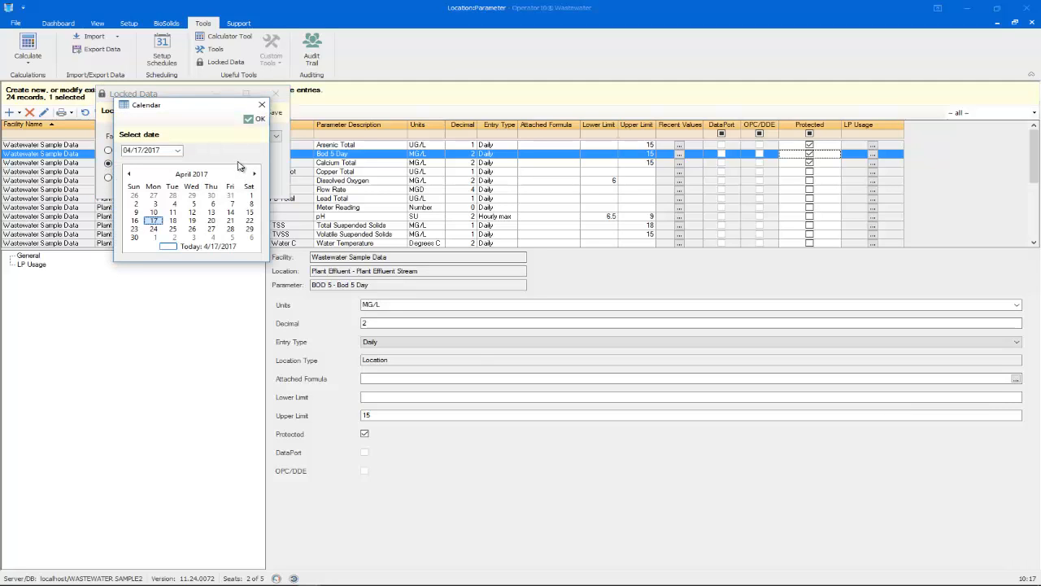
click(129, 174)
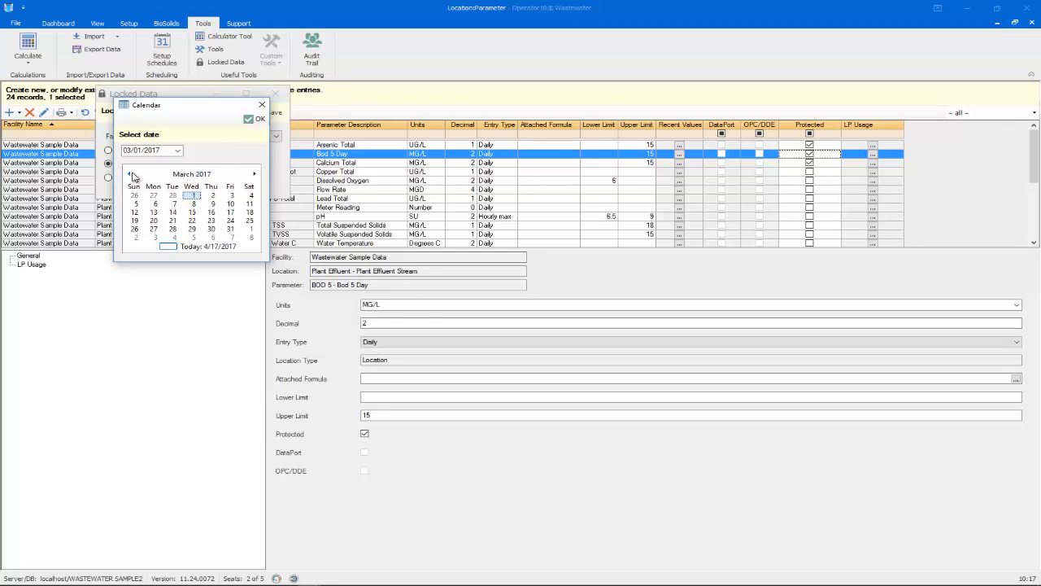
click(202, 176)
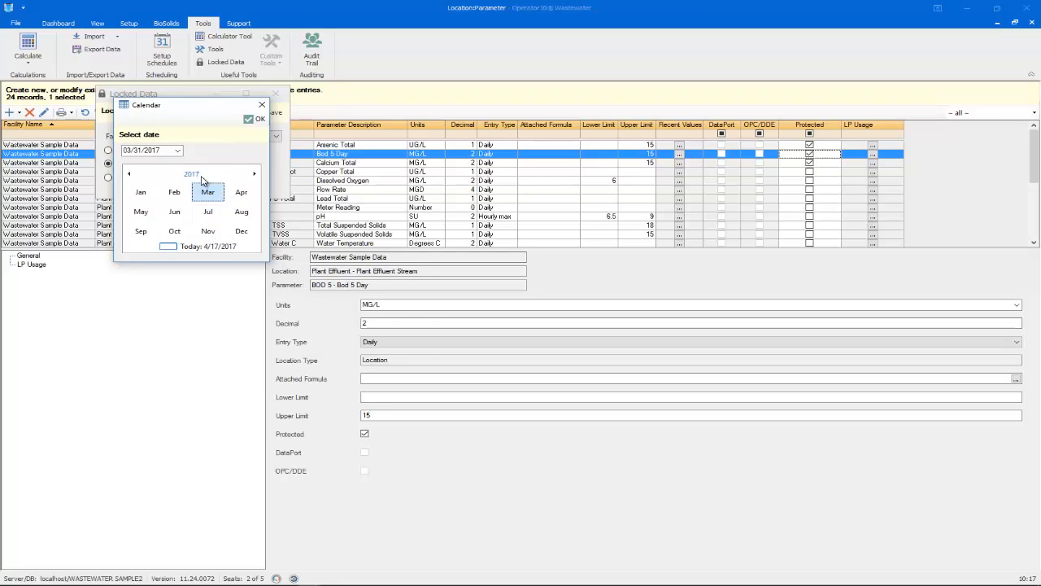
click(128, 177)
click(242, 231)
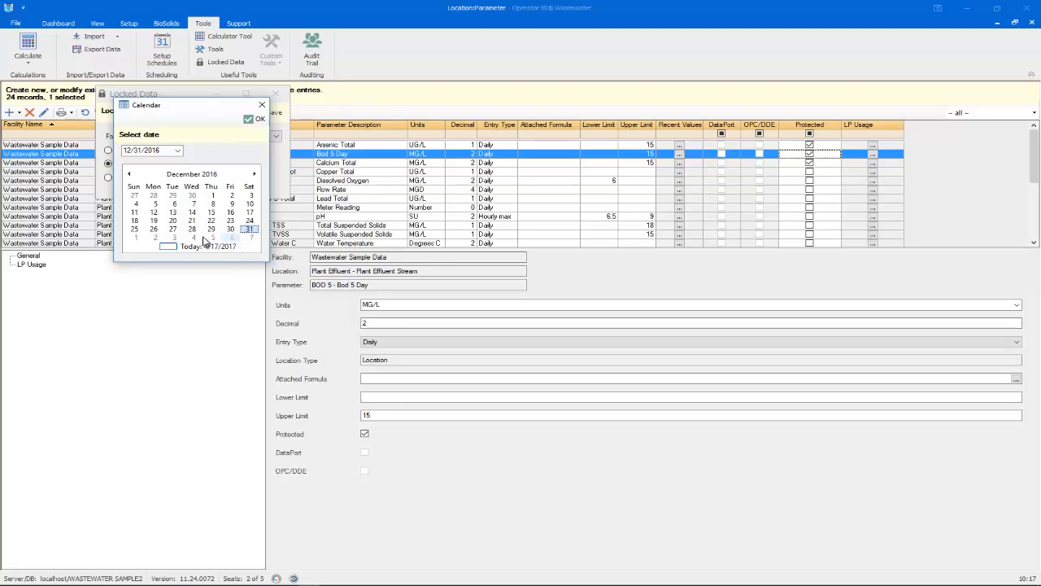
click(254, 119)
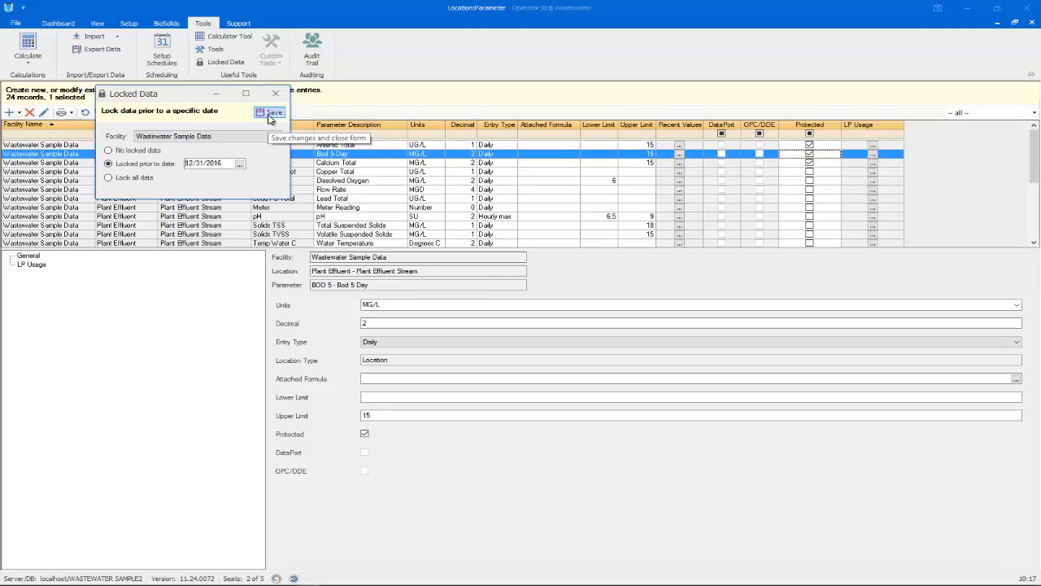
click(270, 116)
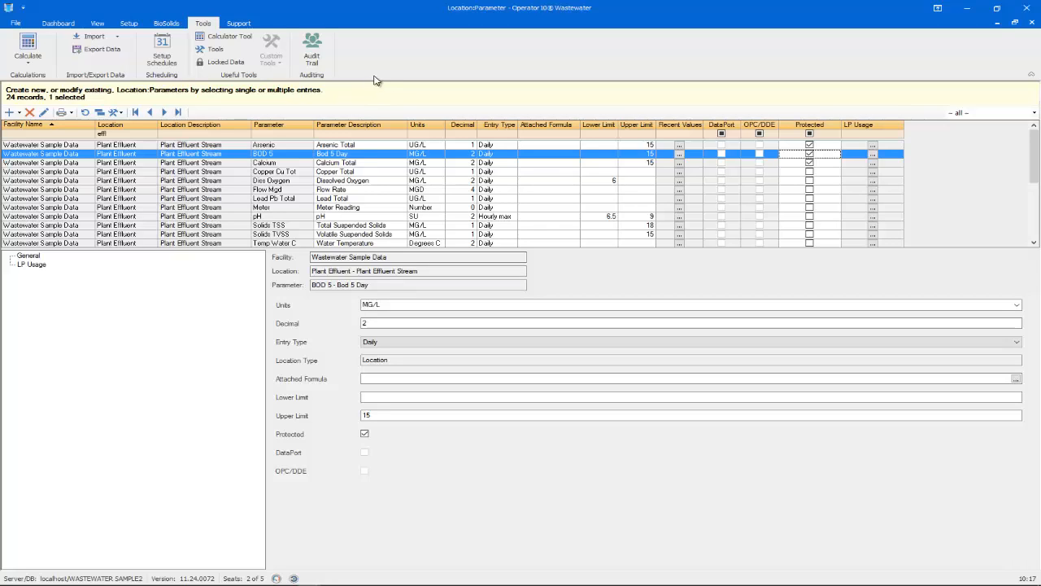
Step: Change the Wastewater Sample Data facility to no locked data and save the setting
click(228, 63)
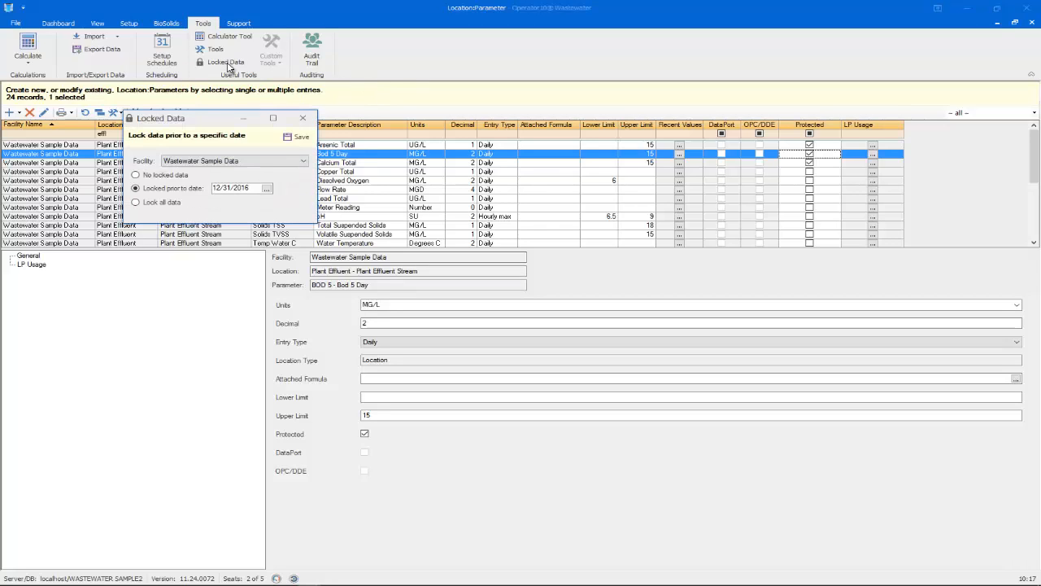
click(135, 176)
click(298, 139)
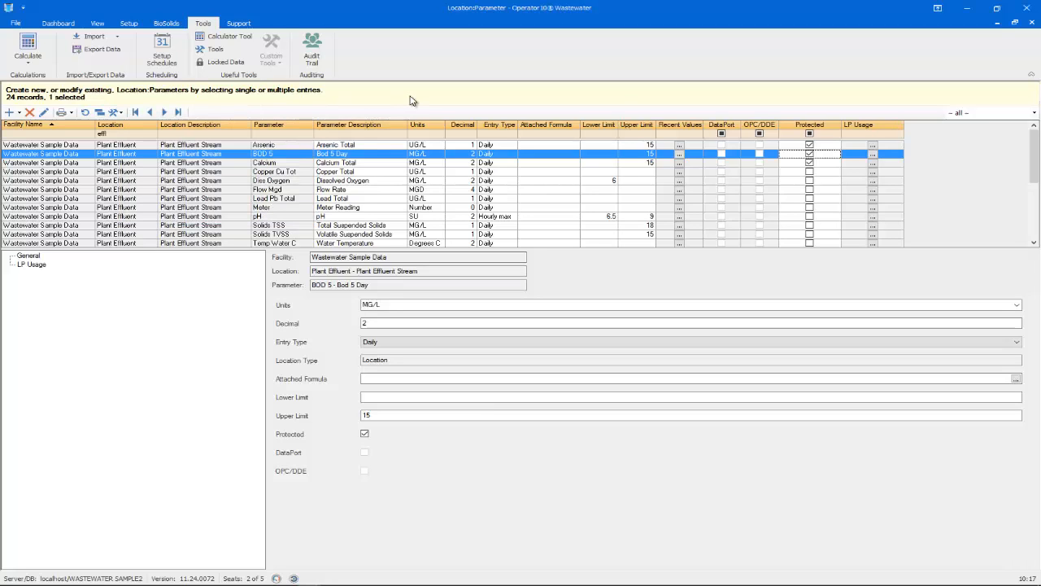